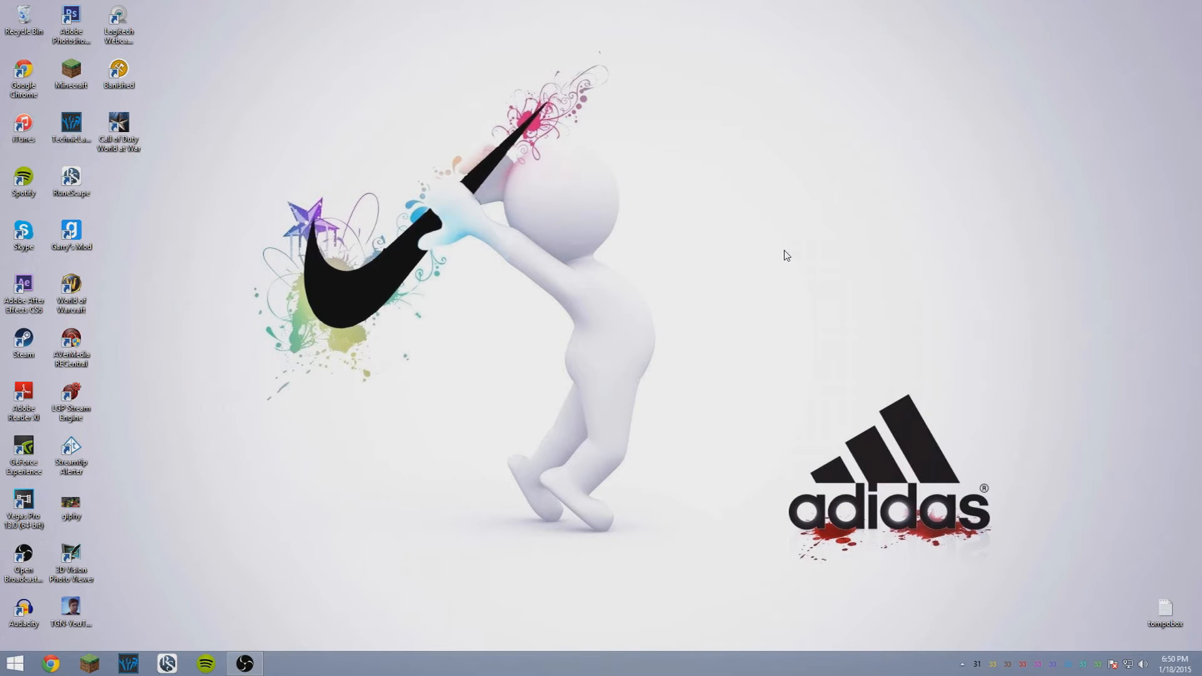
# Go to optifine.net/home, then Downloads, and start the OptiFine 1.8.1 HD U C3 download
pyautogui.click(51, 664)
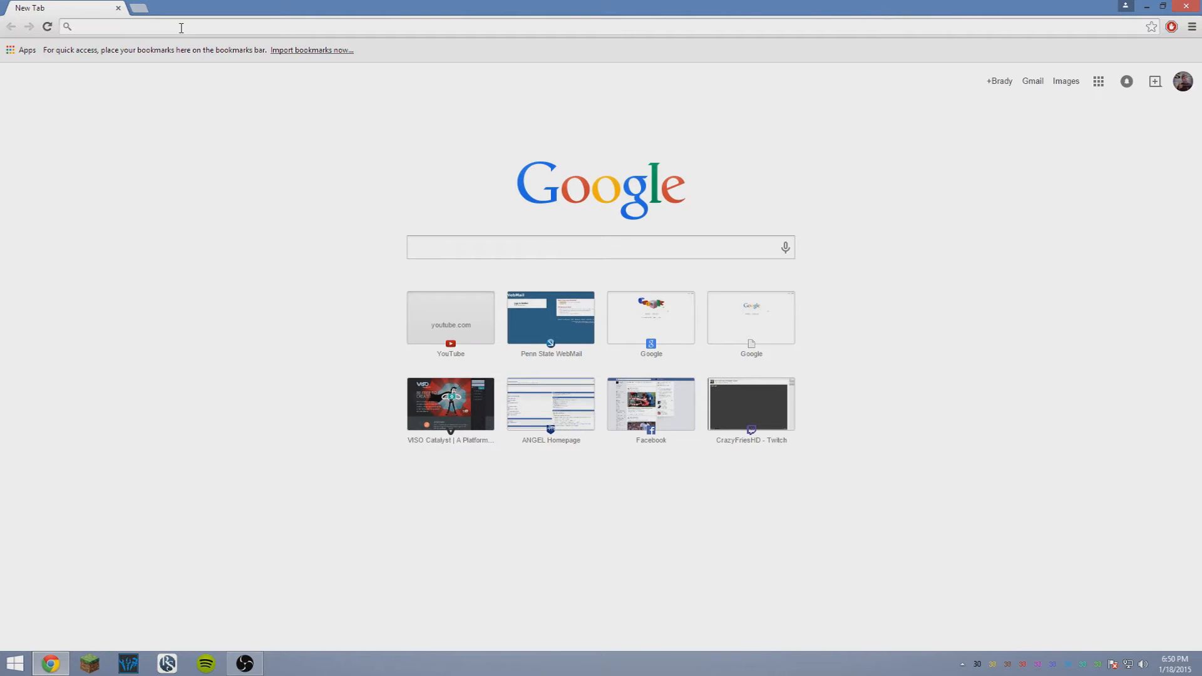
pyautogui.write('optifine.')
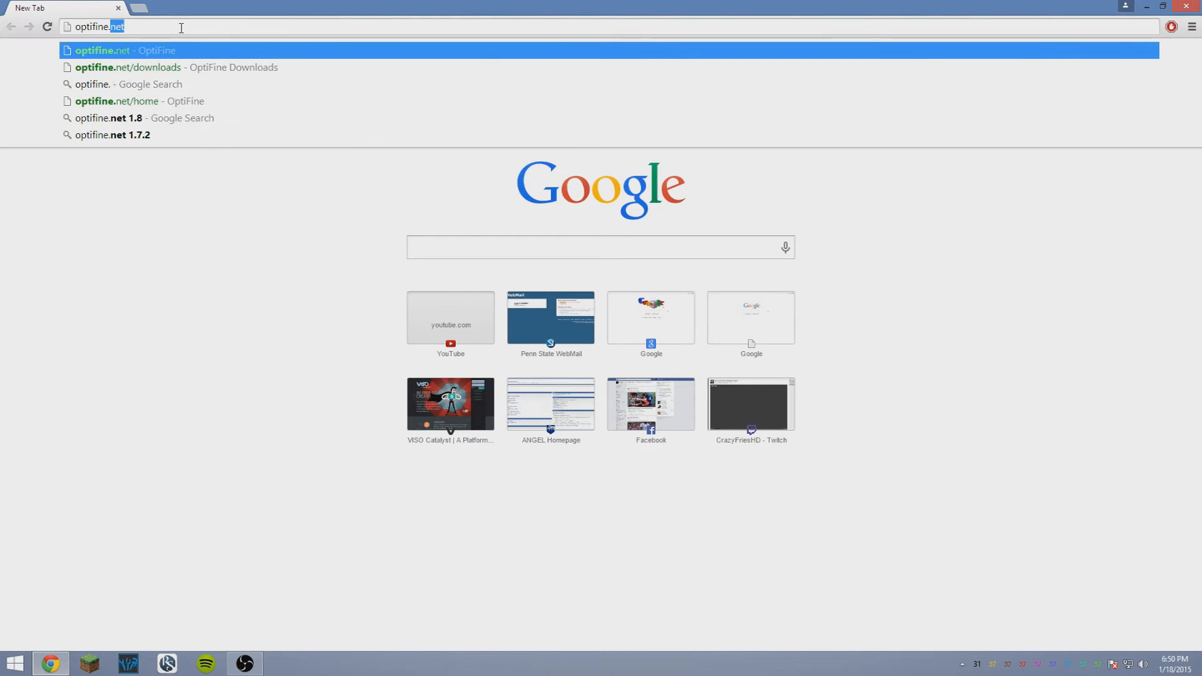
pyautogui.write('net/home')
pyautogui.press('Return')
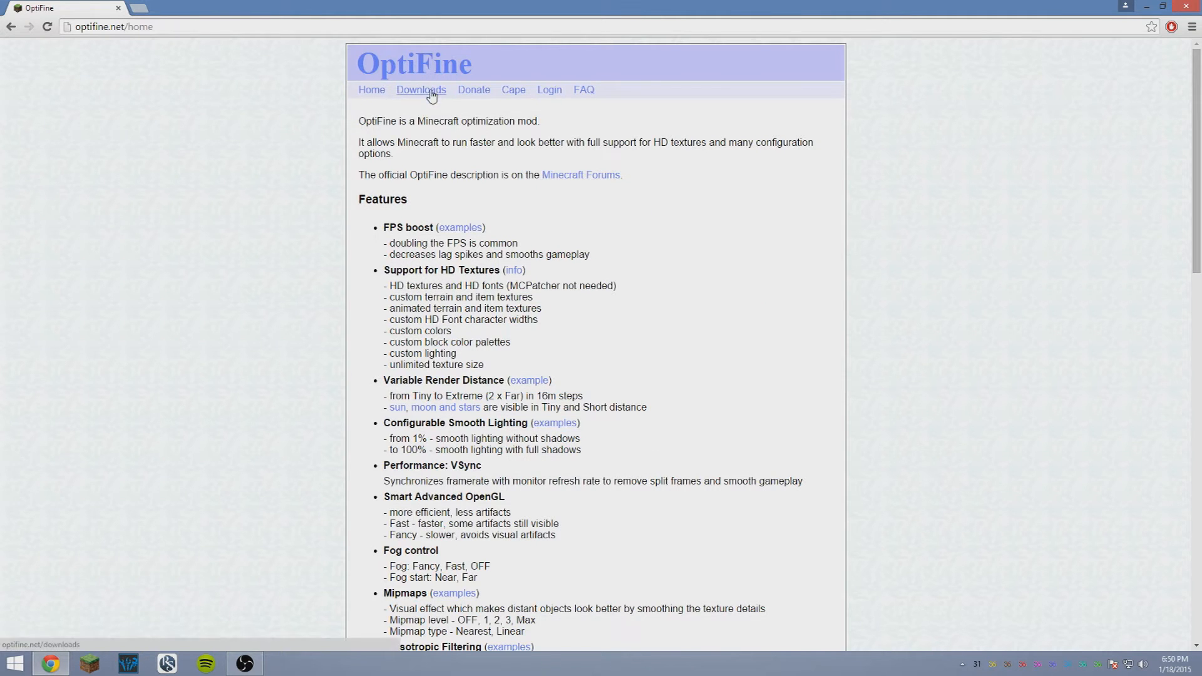
pyautogui.click(430, 90)
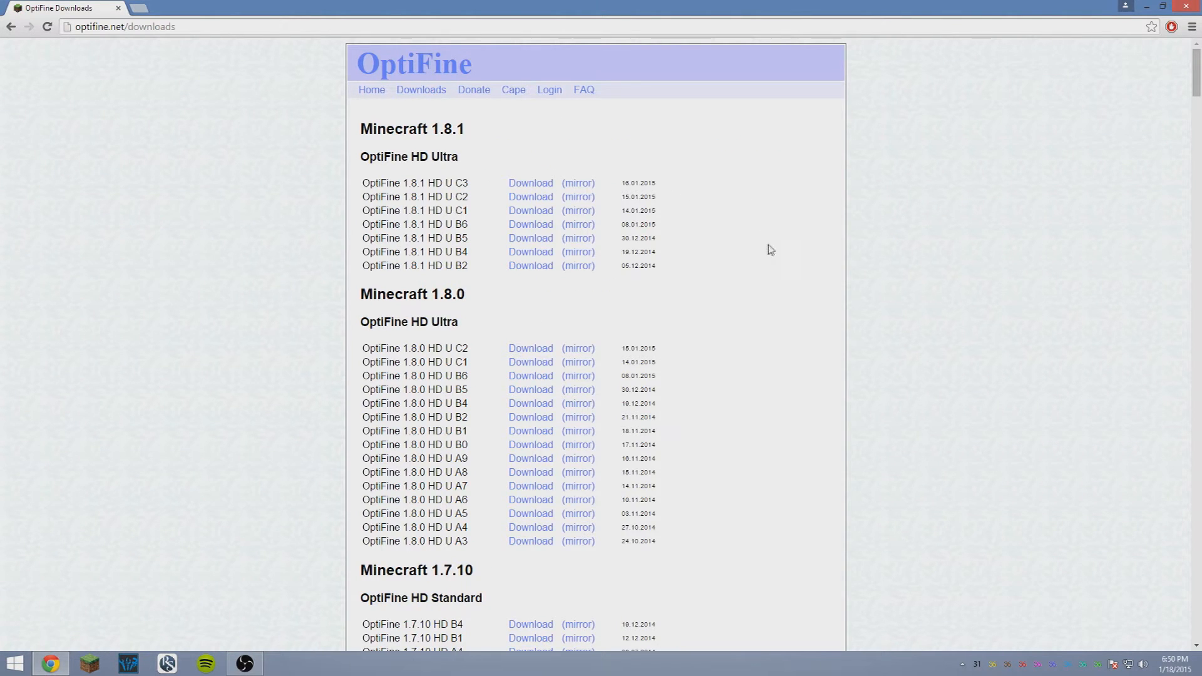
pyautogui.click(529, 186)
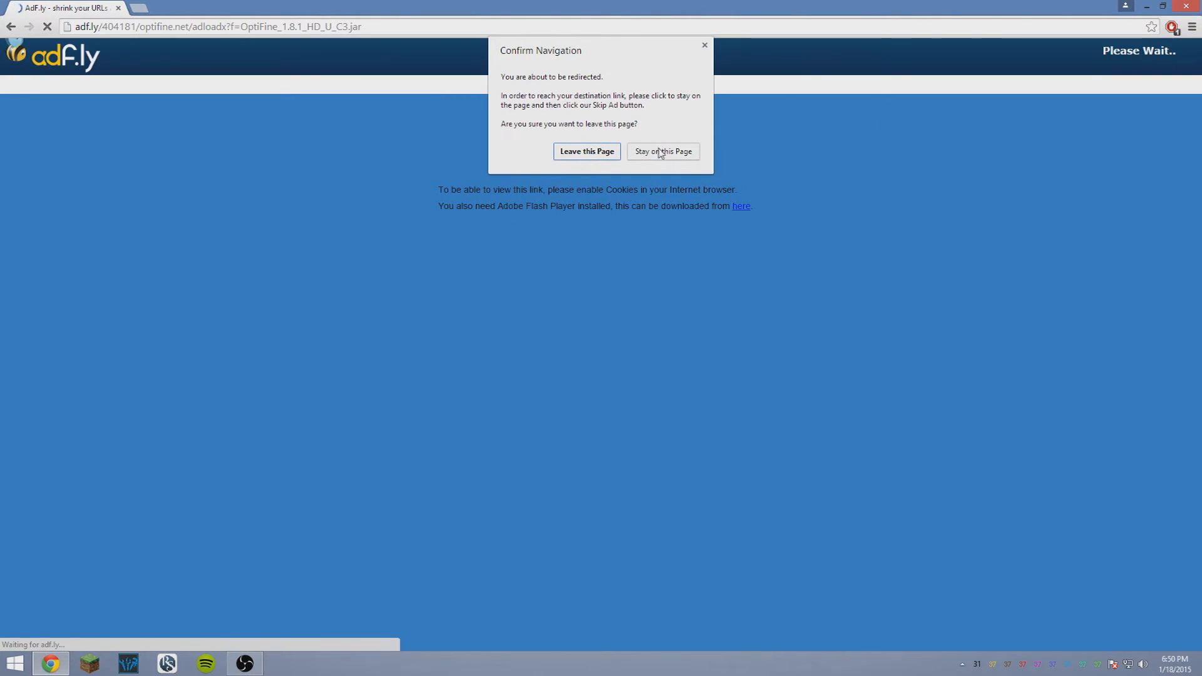
# Get past the adf.ly redirect, keep the downloaded OptiFine 1.8.1 jar and run it
pyautogui.click(661, 151)
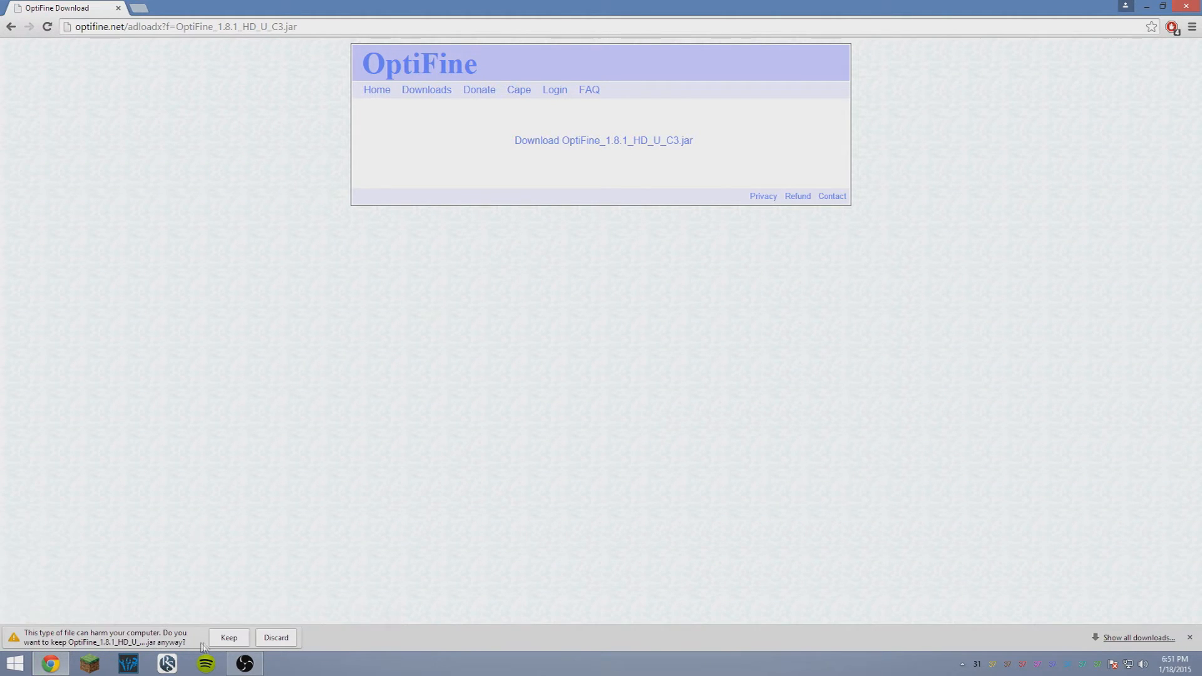
pyautogui.click(228, 638)
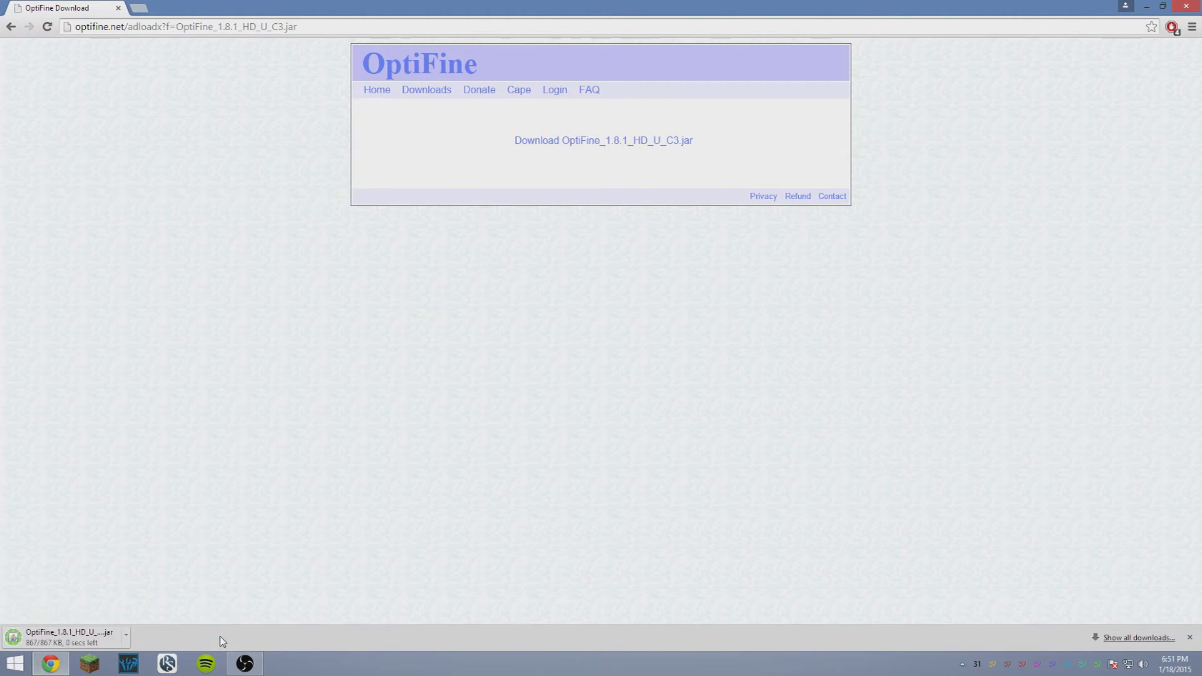
pyautogui.click(79, 639)
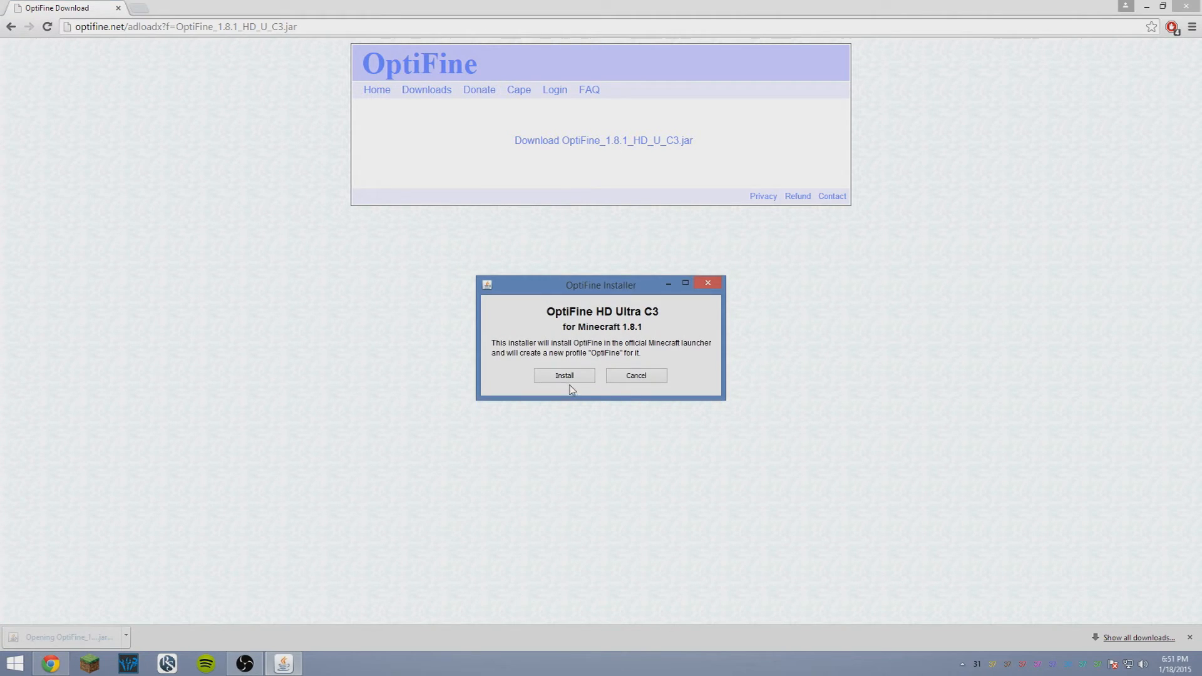
# Install OptiFine into the Minecraft launcher and dismiss the successful-install message
pyautogui.click(569, 375)
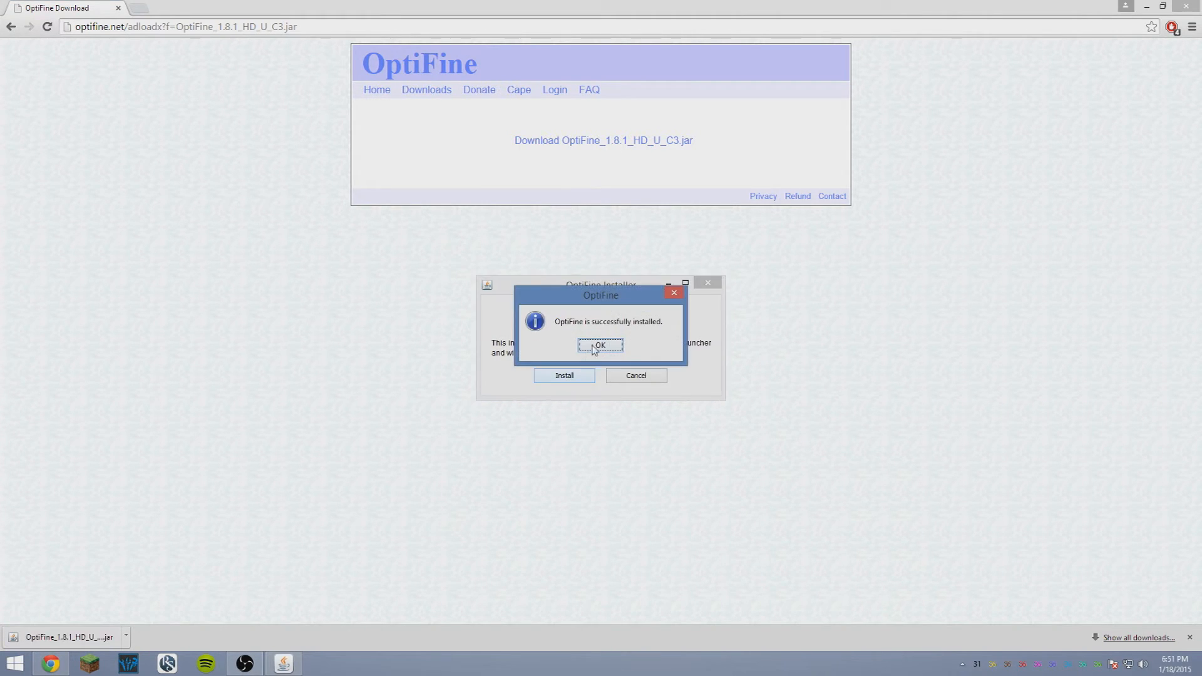
pyautogui.click(599, 345)
pyautogui.rightClick(590, 349)
pyautogui.click(820, 150)
# Reveal the desktop and start the Minecraft launcher from the taskbar
pyautogui.press('super+d')
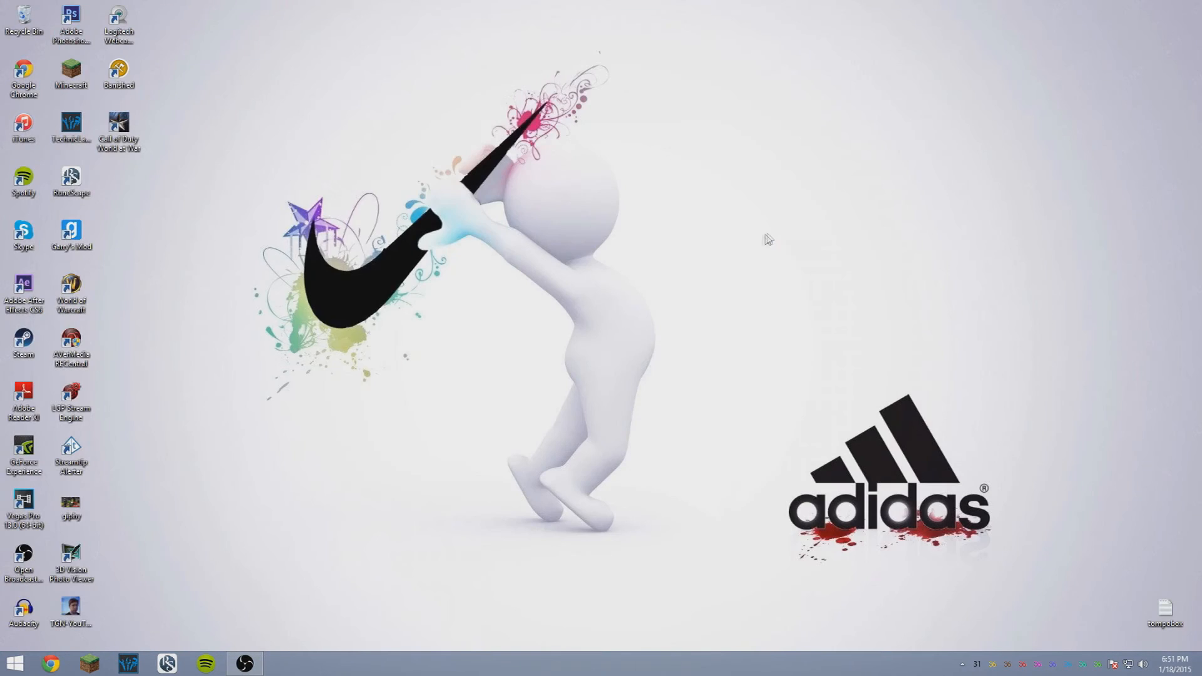
pyautogui.click(89, 664)
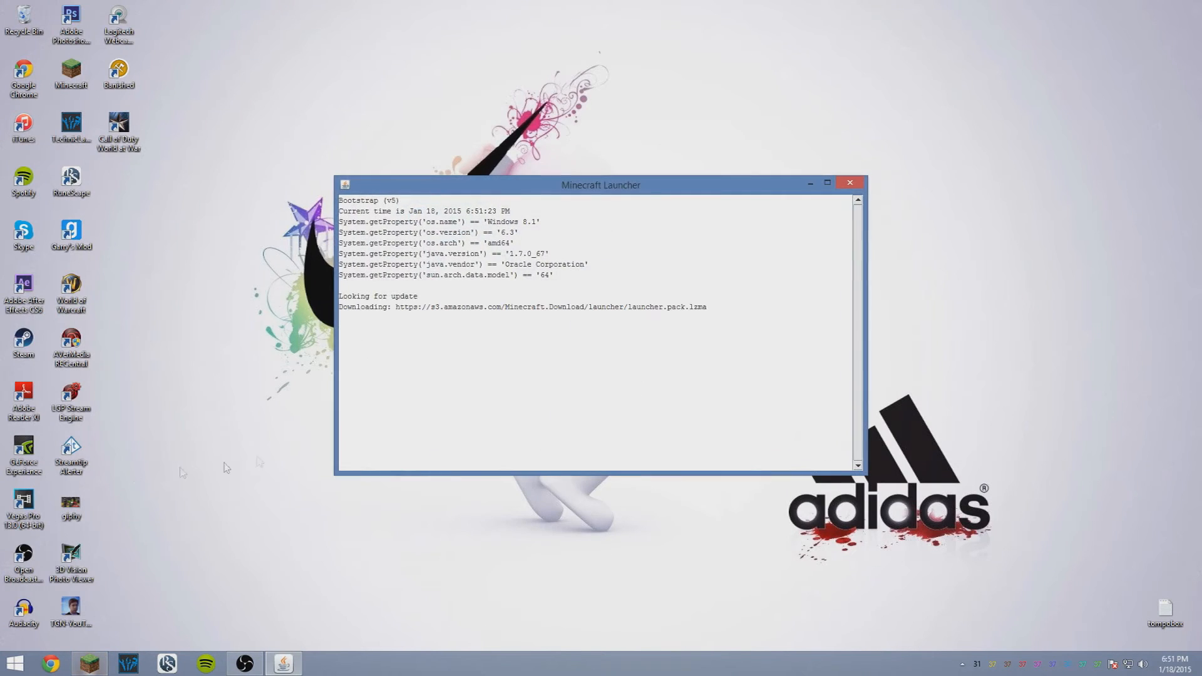
pyautogui.click(14, 665)
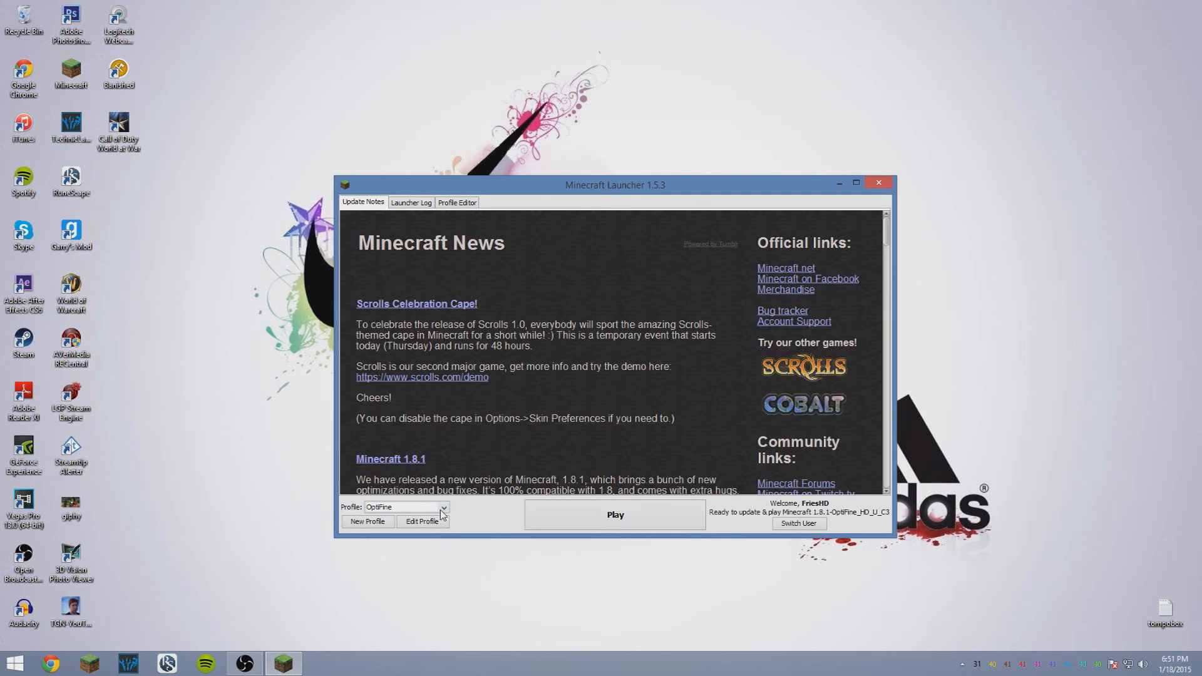
# Confirm OptiFine is the chosen profile and launch Minecraft 1.8.1 to its main menu
pyautogui.click(442, 509)
pyautogui.click(614, 523)
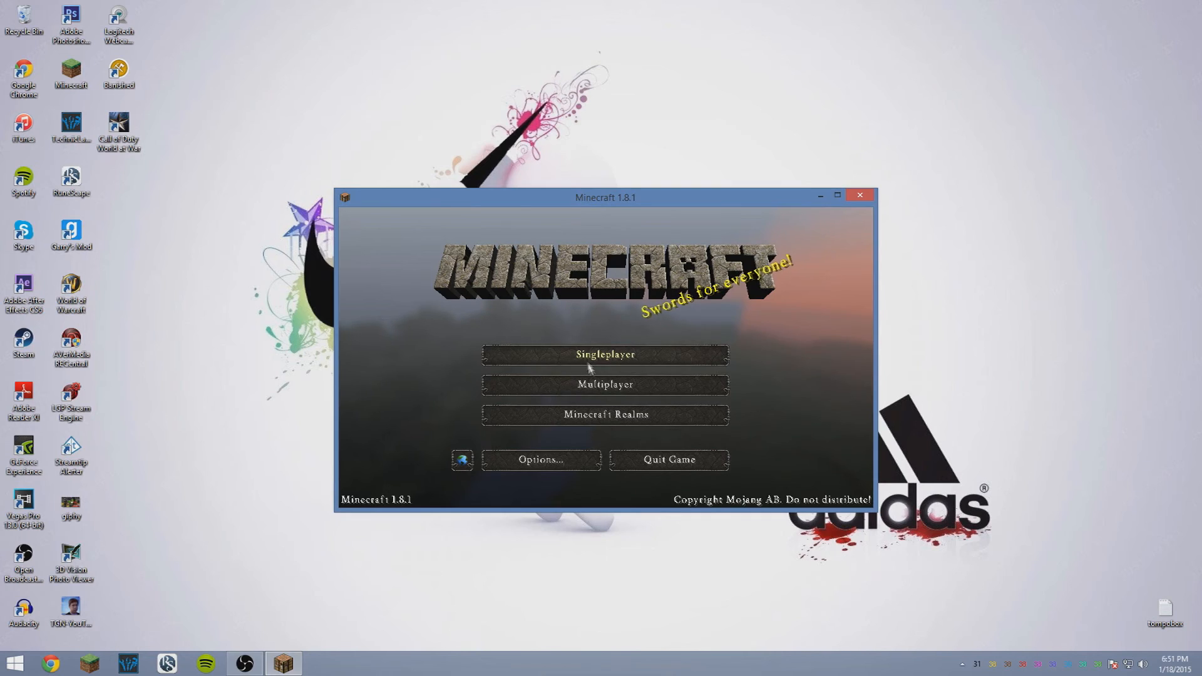
pyautogui.click(254, 665)
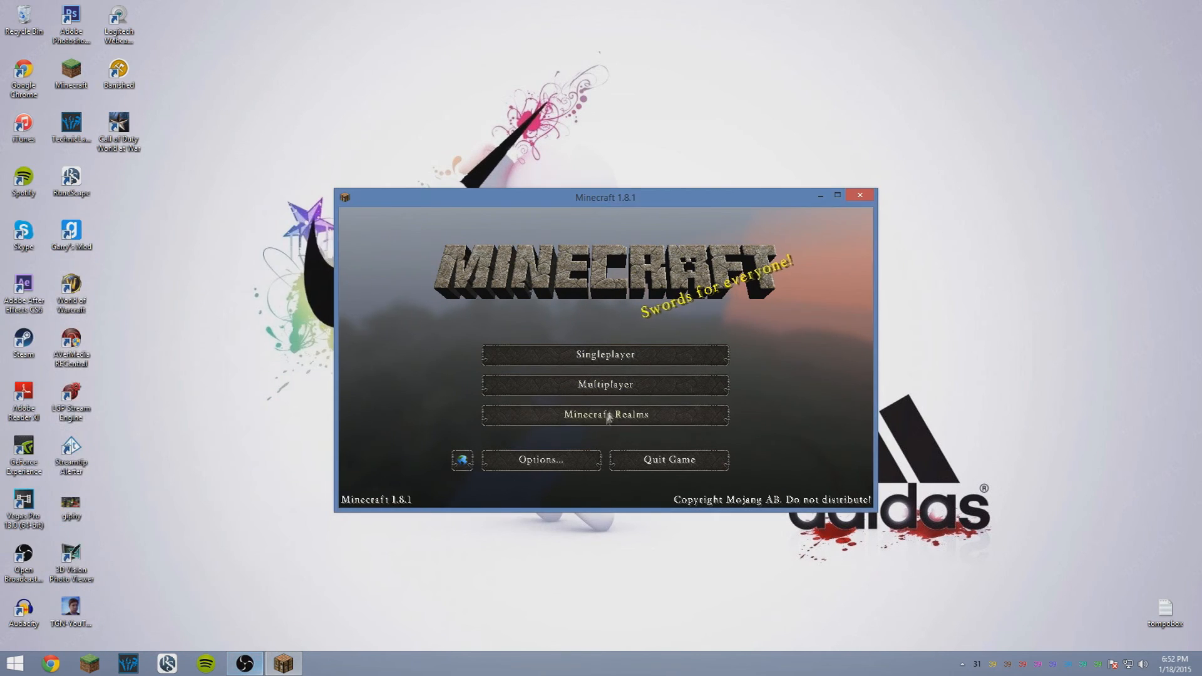
# Maximize the Minecraft window and reach Video Settings from the Options screen
pyautogui.click(523, 458)
pyautogui.doubleClick(605, 199)
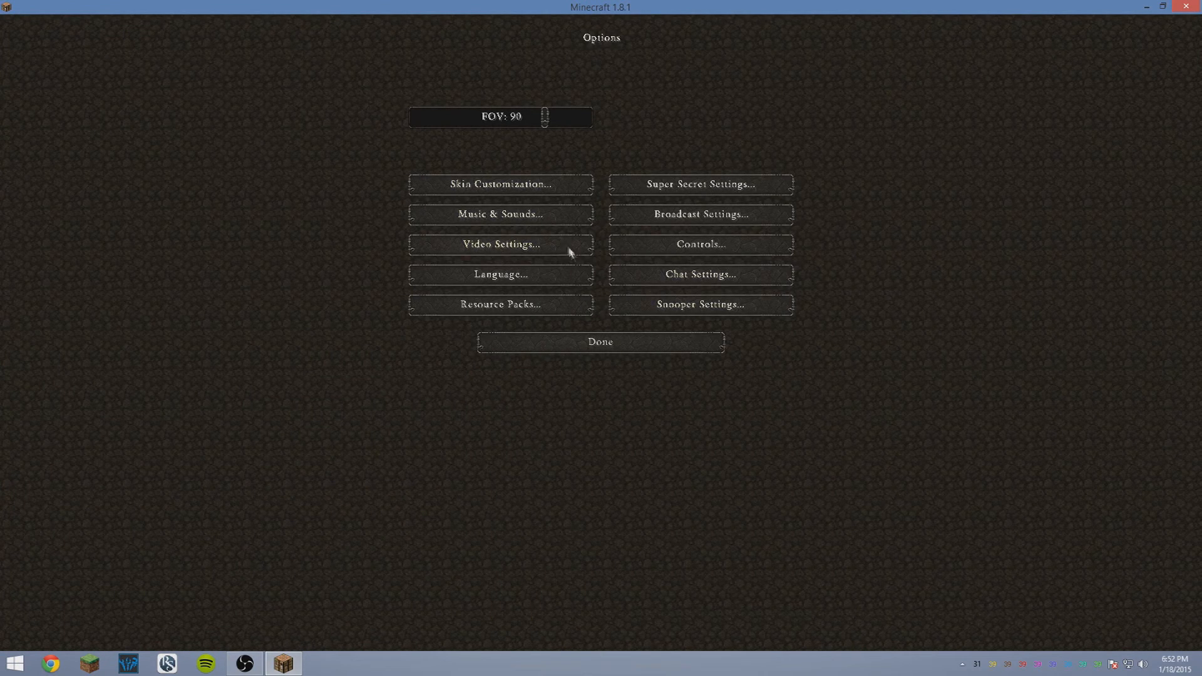
pyautogui.click(548, 244)
# Browse the Performance, Animation and Details pages, returning to Video Settings each time
pyautogui.click(658, 309)
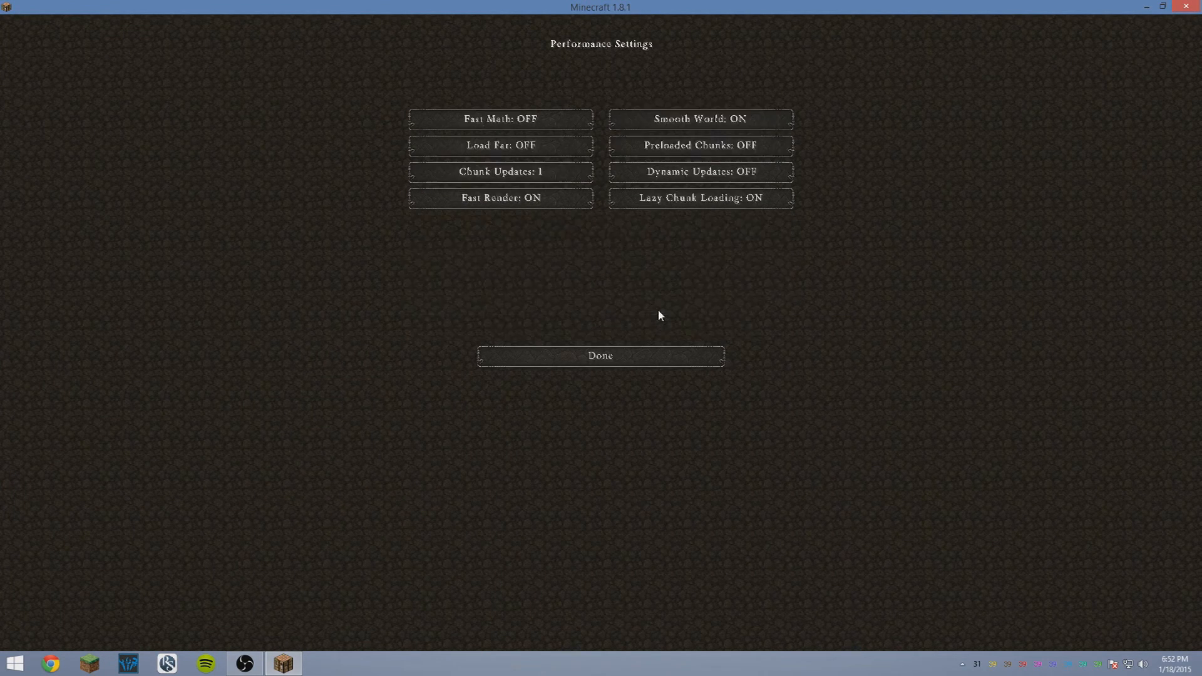
pyautogui.click(618, 357)
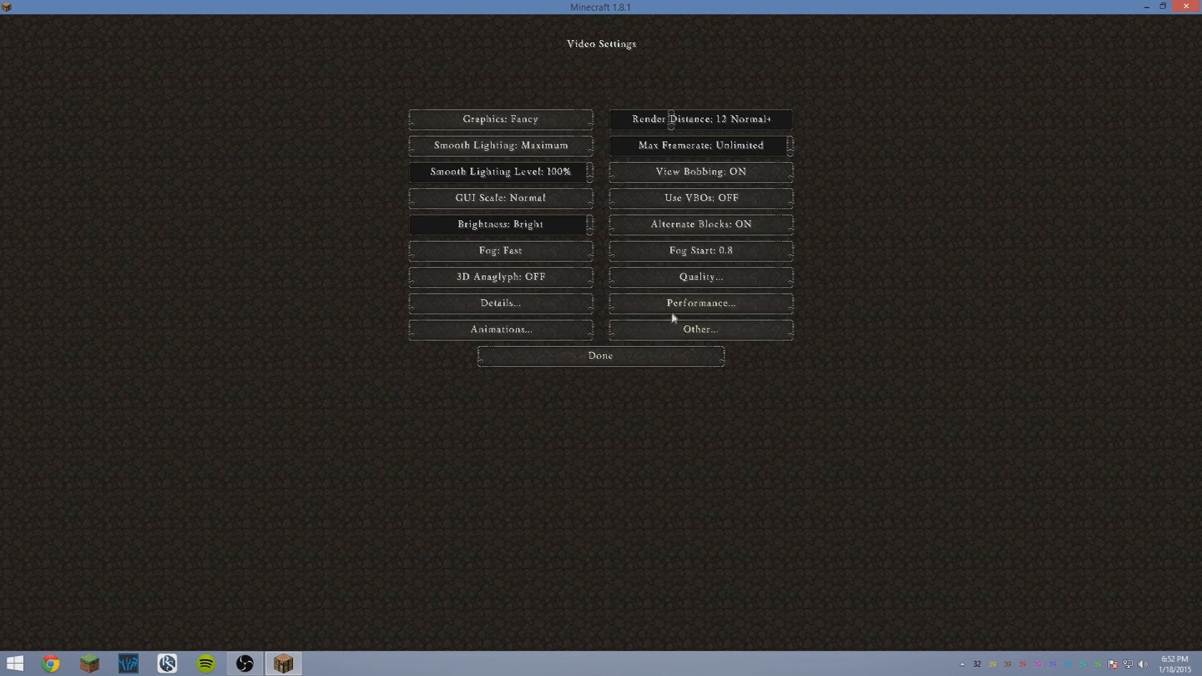
pyautogui.click(527, 331)
pyautogui.click(641, 347)
pyautogui.click(521, 306)
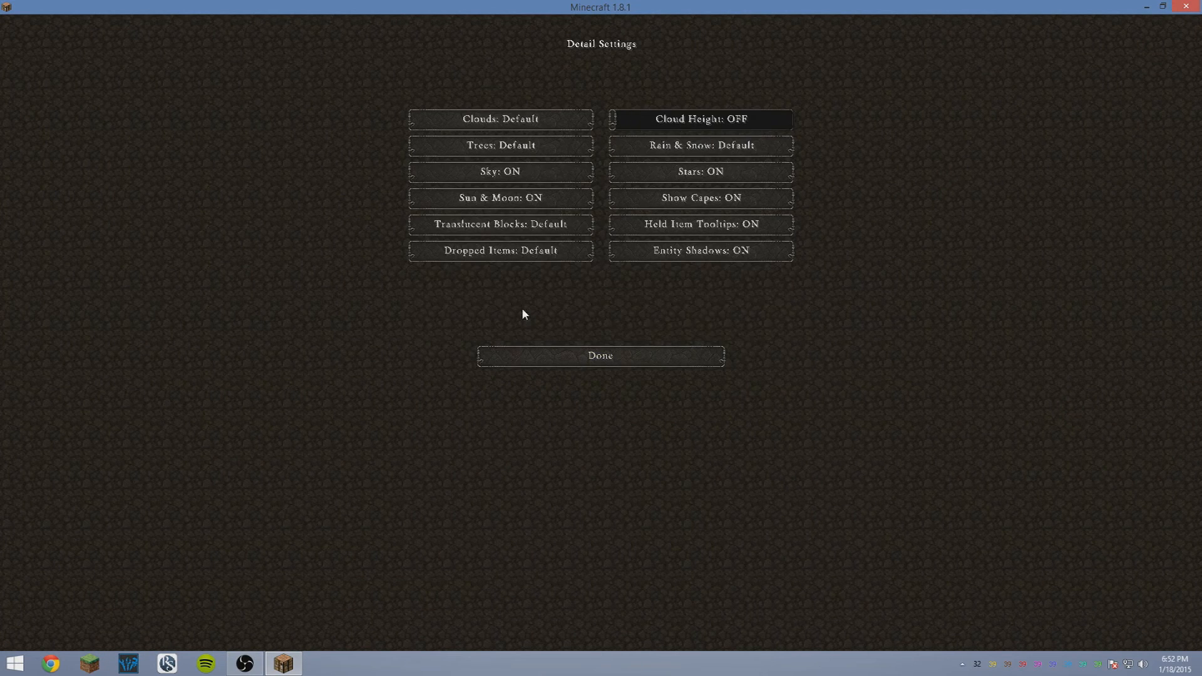
pyautogui.click(584, 356)
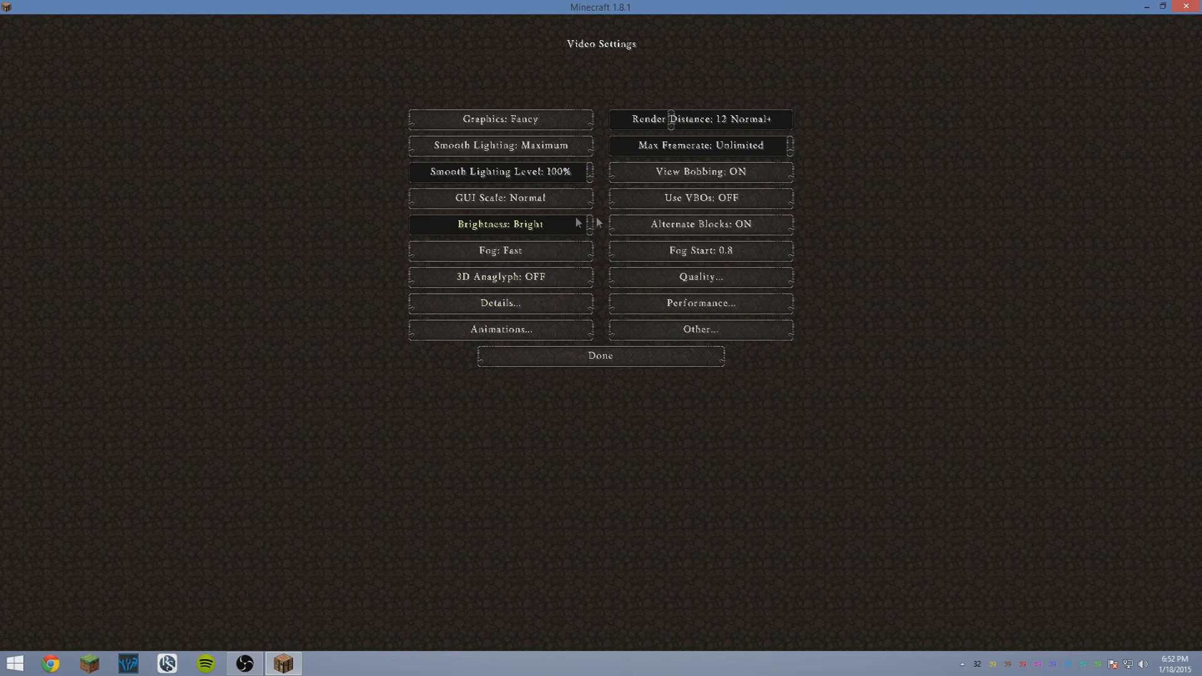
pyautogui.click(657, 303)
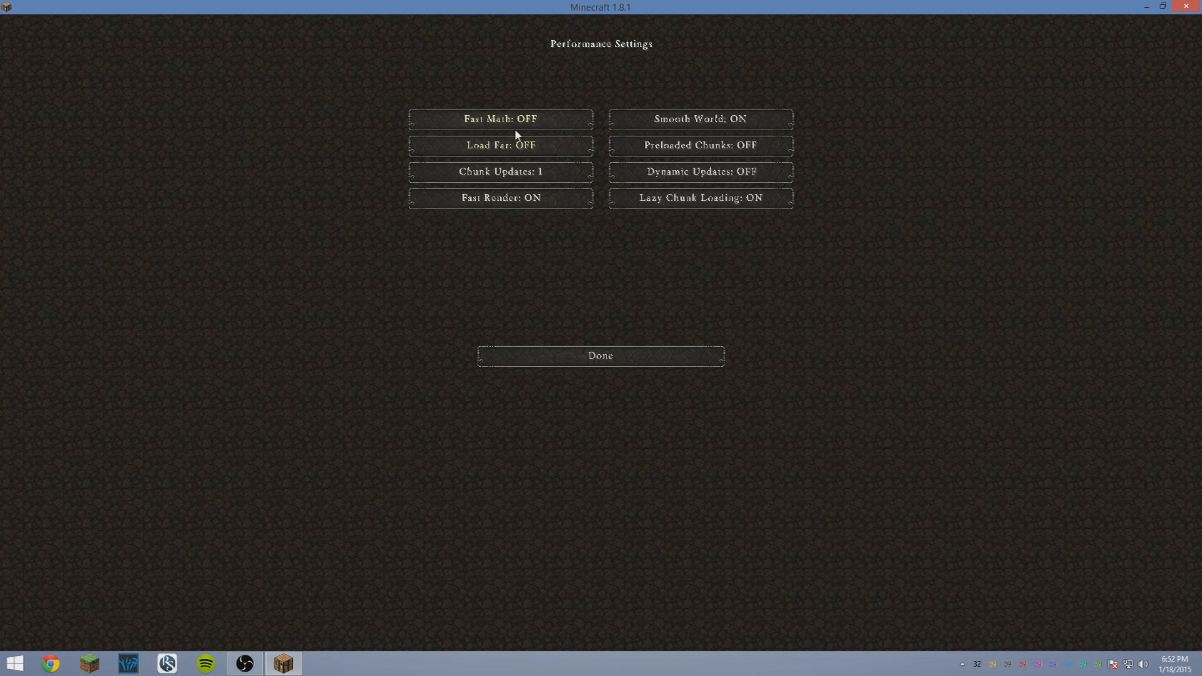
pyautogui.click(640, 359)
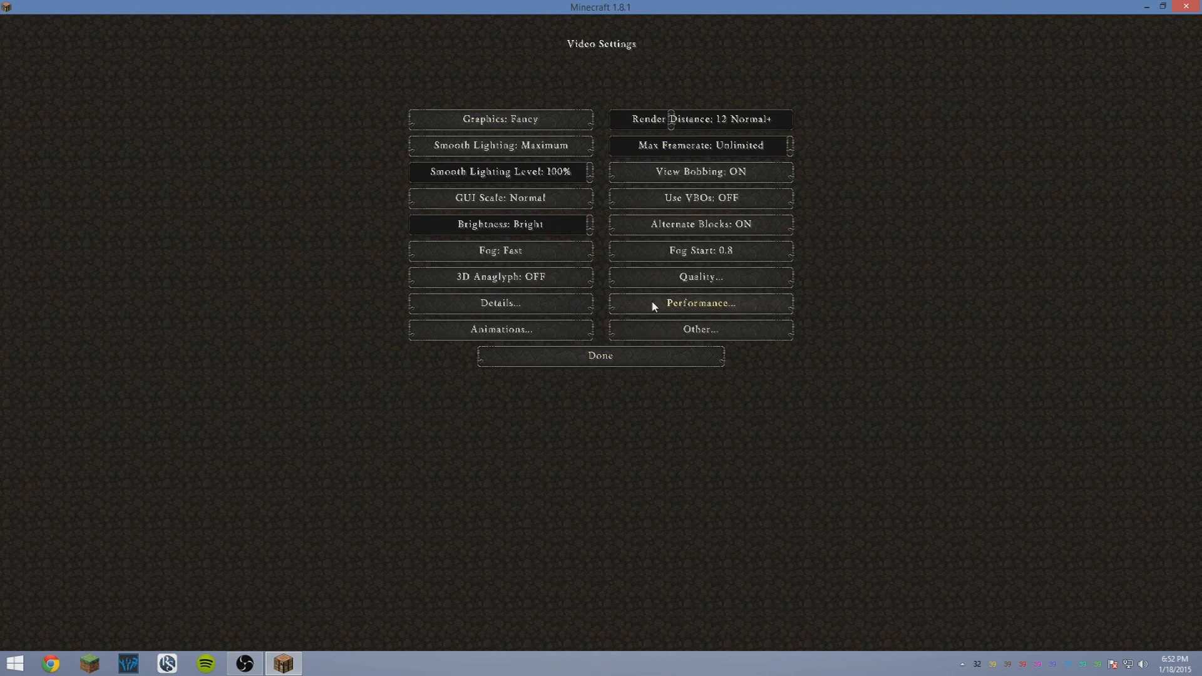
# In Animation Settings, toggle Water Particles, try All OFF and All ON, and set Particles to Minimal
pyautogui.click(558, 336)
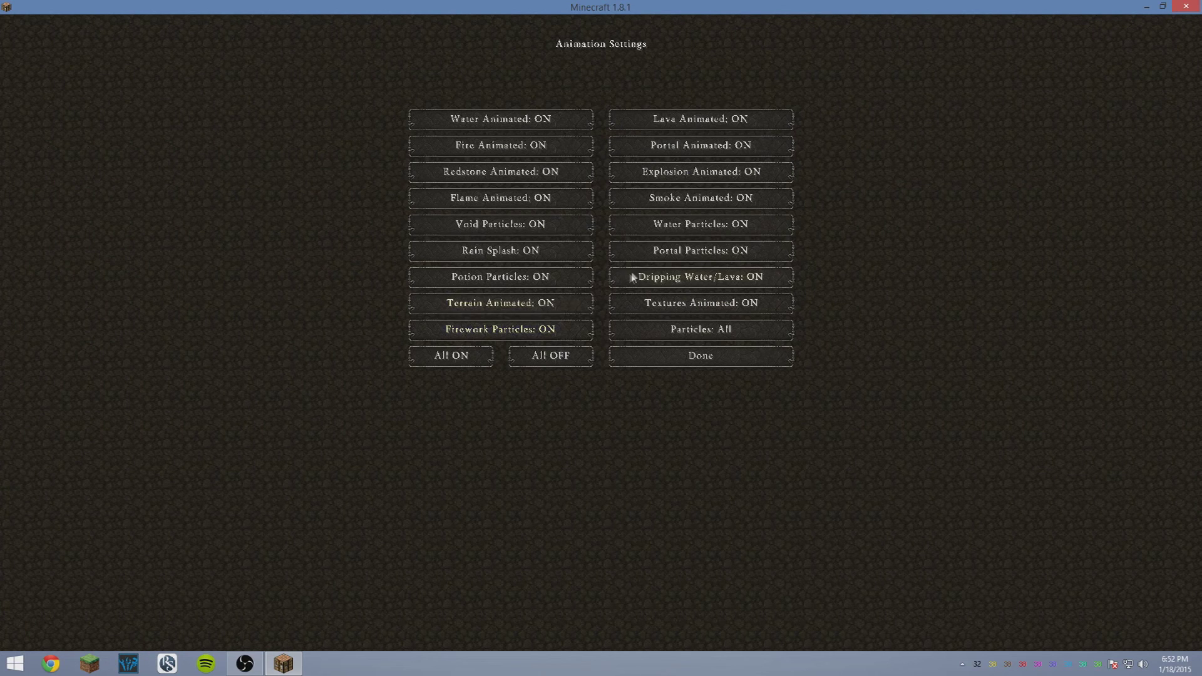
pyautogui.click(743, 225)
pyautogui.click(567, 360)
pyautogui.click(485, 365)
pyautogui.click(643, 342)
# Leave the video settings and return to the game's main menu
pyautogui.click(696, 357)
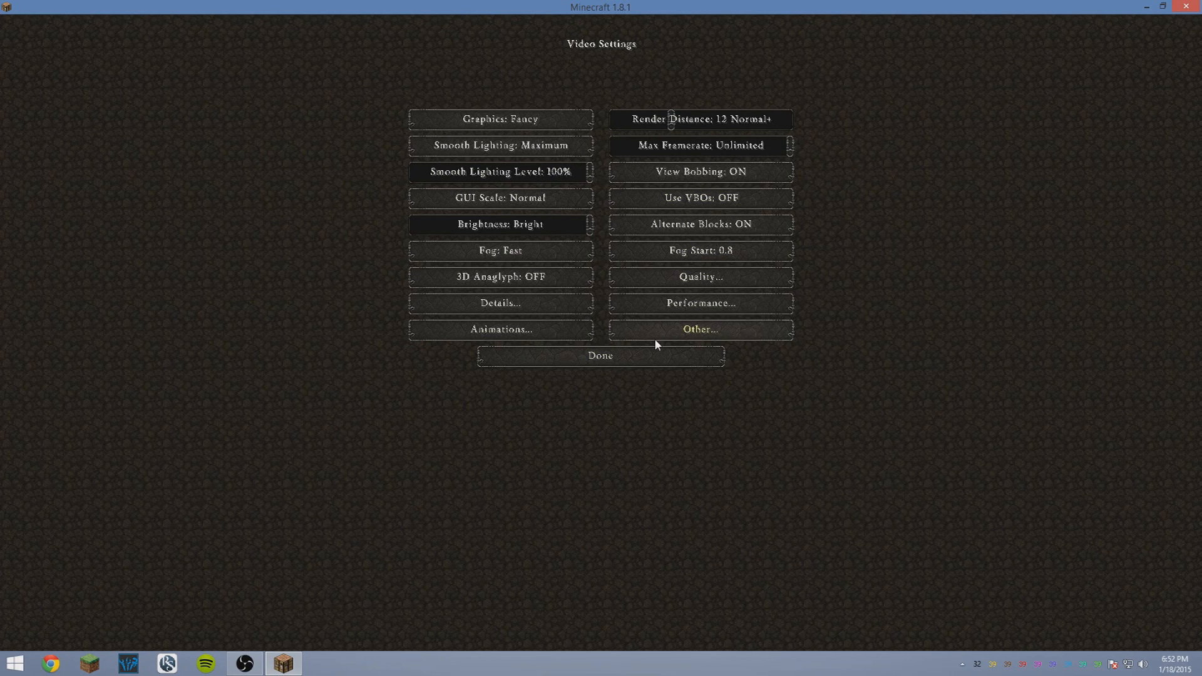
pyautogui.click(649, 354)
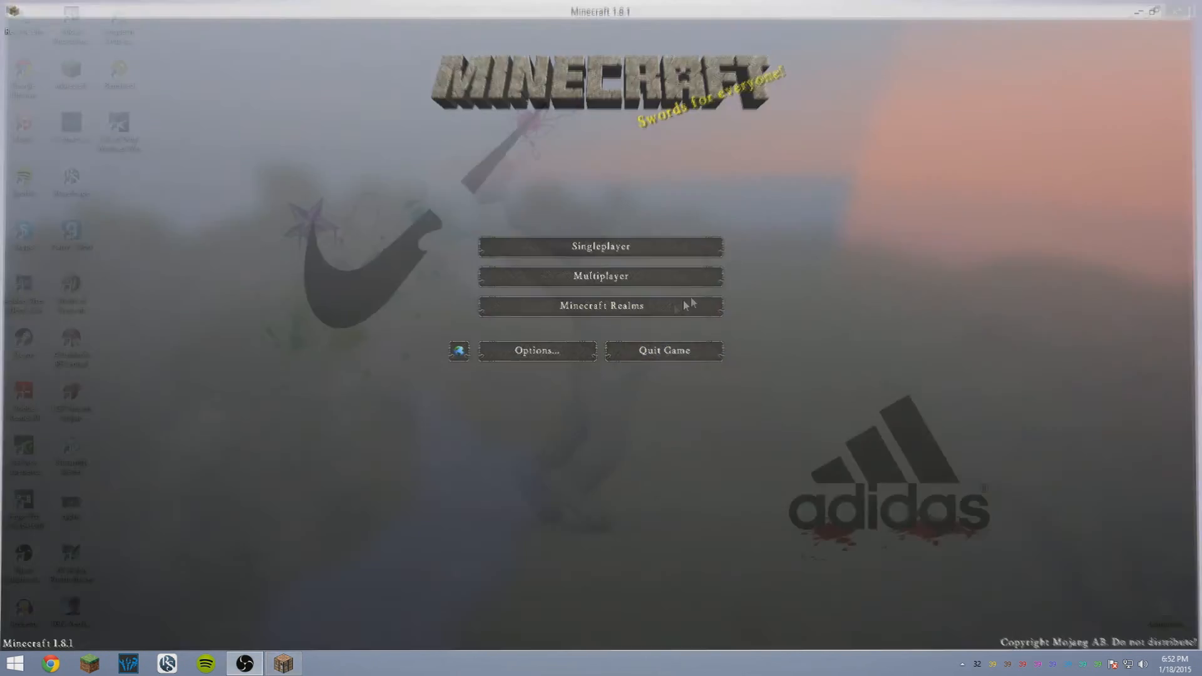